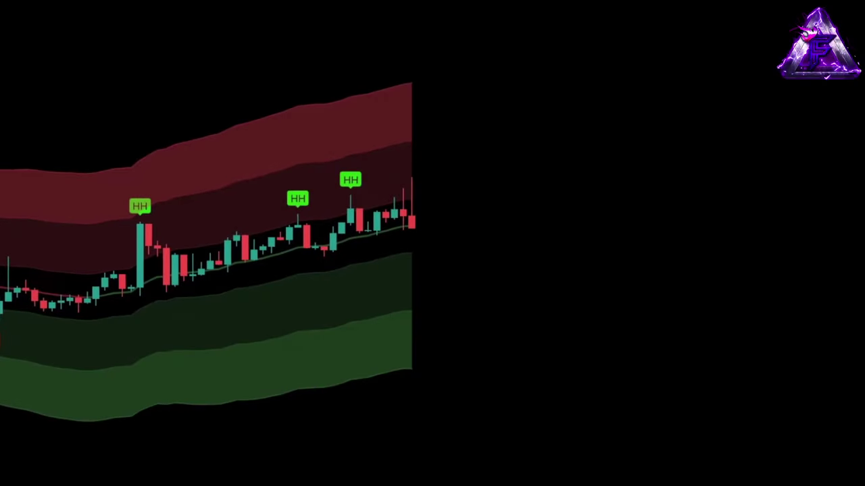
Place a position box, widen its stop, raise its target, stretch it right and check its results
left_click(412, 195)
left_click_drag(414, 244, 414, 243)
left_click_drag(411, 164, 429, 111)
left_click_drag(576, 194, 725, 212)
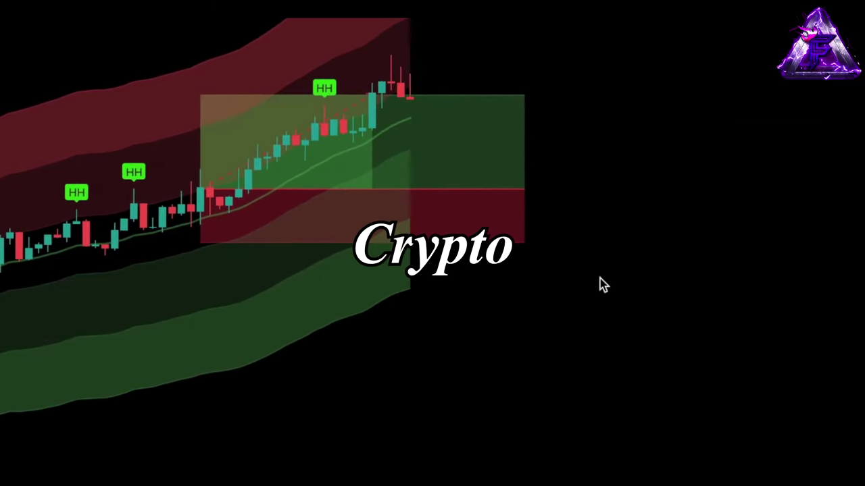
left_click(526, 188)
left_click(556, 191)
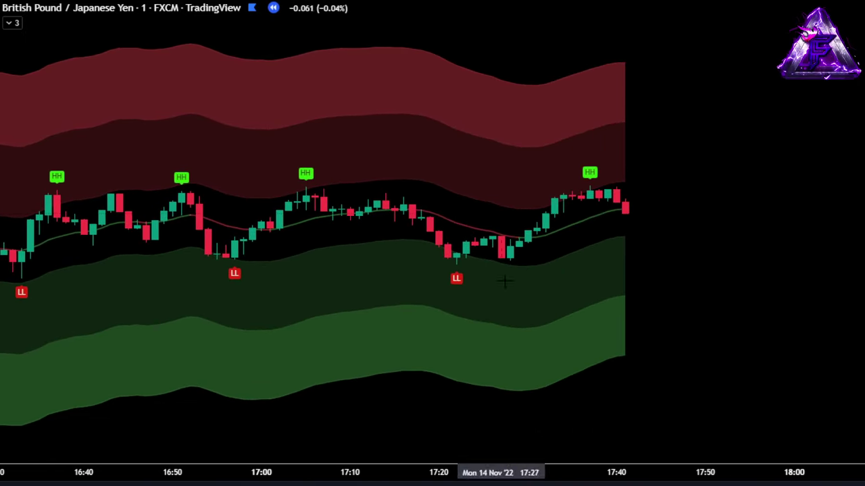
Place a long position at the last candle, raise its profit target and adjust the box width
left_click(616, 154)
left_click_drag(647, 88, 676, 77)
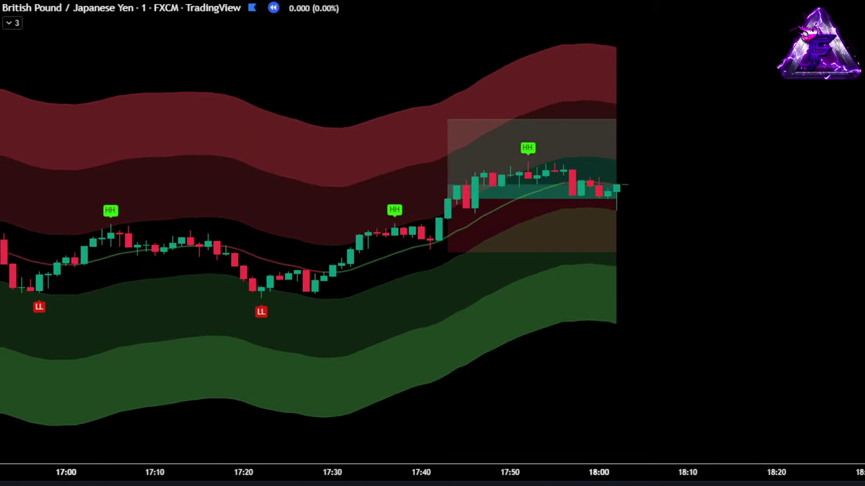
left_click_drag(617, 194, 855, 201)
left_click_drag(631, 225, 571, 223)
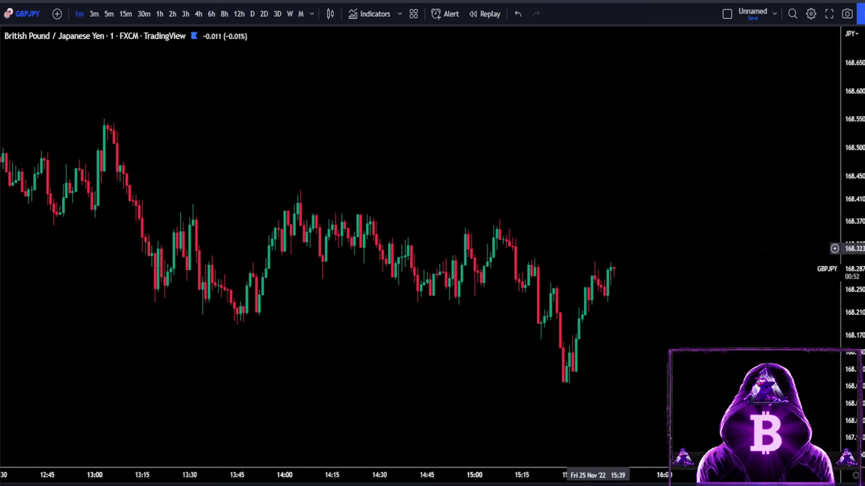
left_click(312, 14)
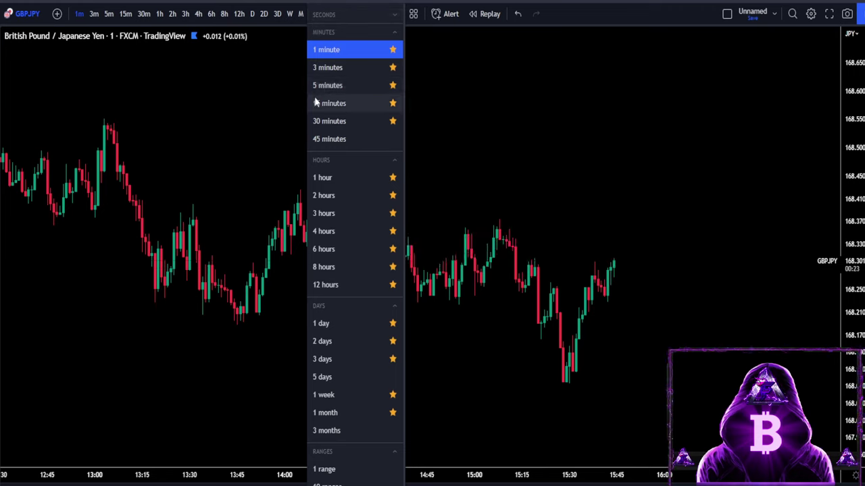
left_click(332, 326)
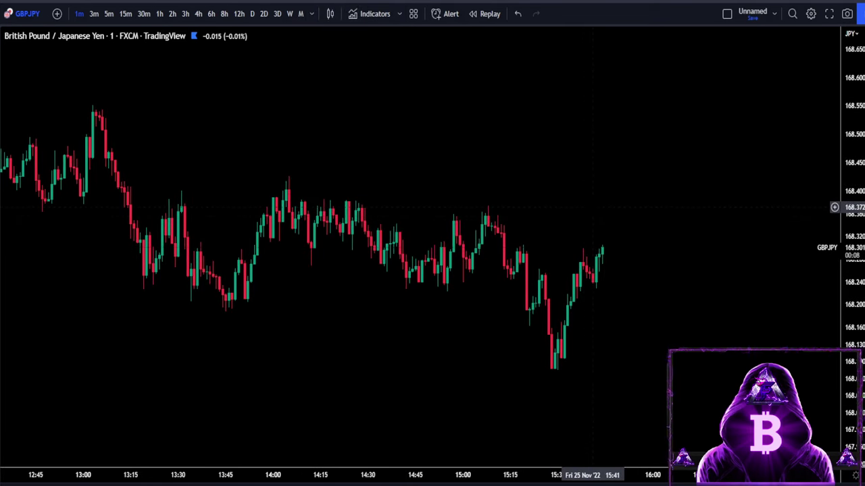
left_click(368, 14)
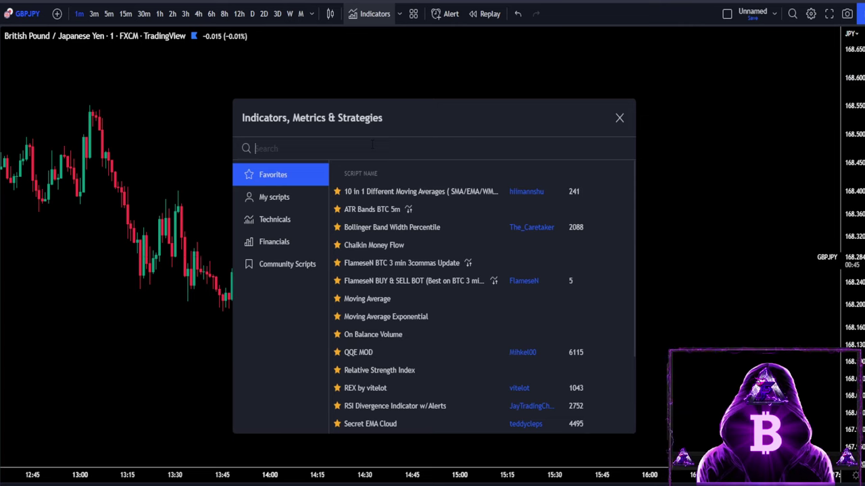
Search 'nada' and add the Nadaraya-Watson Envelope [LUX] indicator to the chart
type("nada")
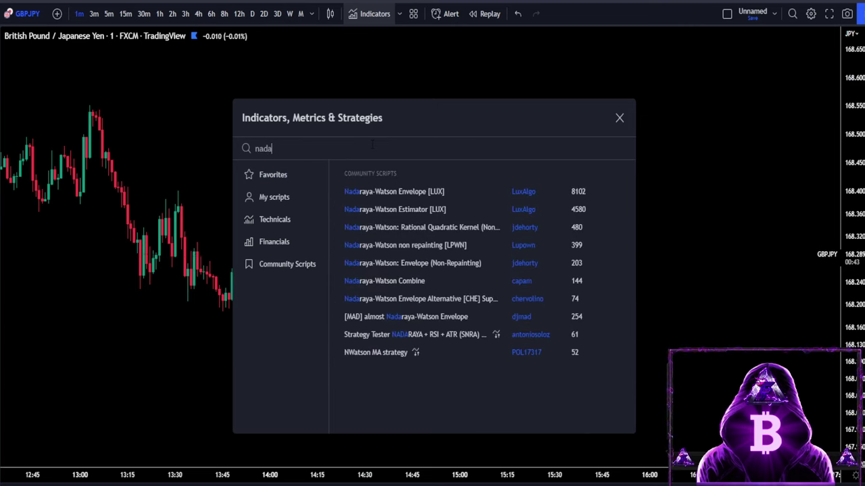
left_click(489, 263)
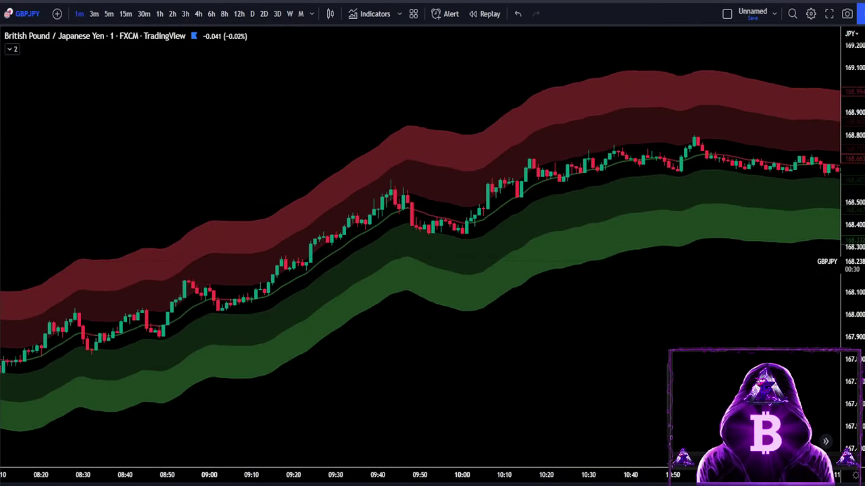
Draw brush circles around the 09:36 high and the candles from 09:47 to 09:55
mouse_move(358, 184)
left_mouse_down()
mouse_move(348, 211)
mouse_move(465, 228)
left_mouse_up()
mouse_move(407, 222)
left_mouse_down()
mouse_move(423, 238)
mouse_move(440, 225)
left_mouse_up()
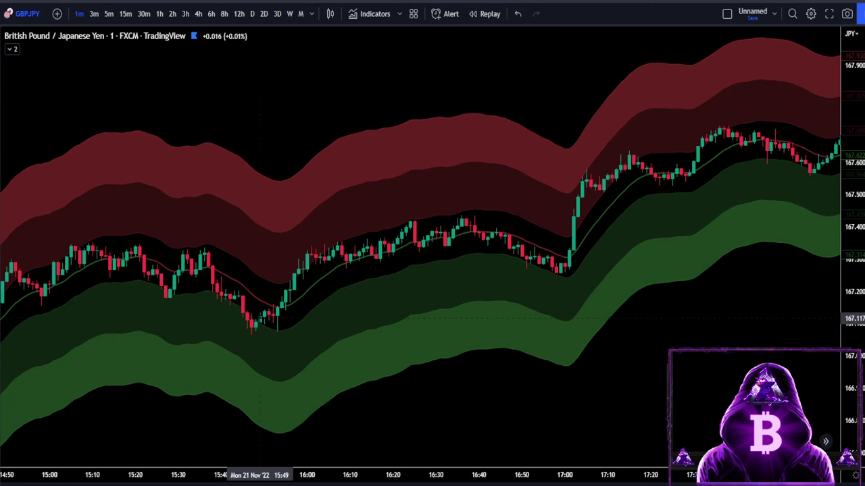
Place a long position at the 15:49 low with adjusted stop, raised target and shorter duration
left_click(260, 316)
left_click_drag(262, 358, 263, 341)
left_click_drag(260, 275, 260, 252)
left_click_drag(383, 317, 308, 317)
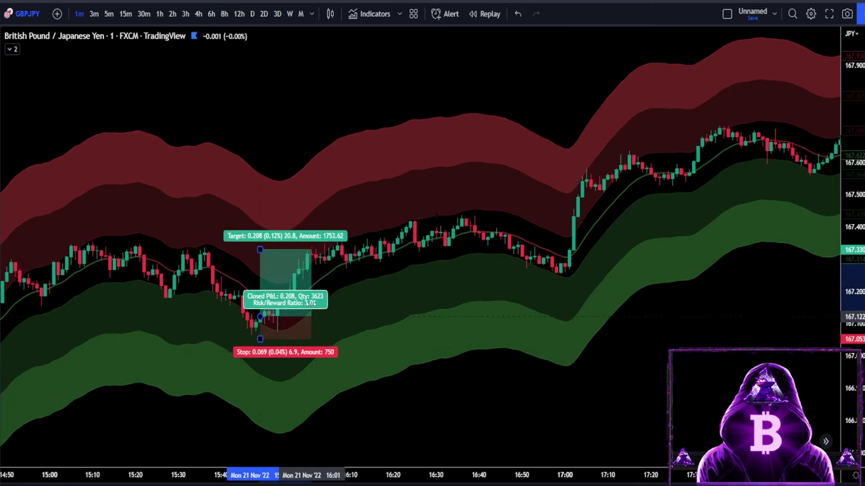
left_click(622, 354)
Place two short positions after 17:00, near 17:20 and 17:30, setting their stops and targets
scroll(622, 354, "right", 5)
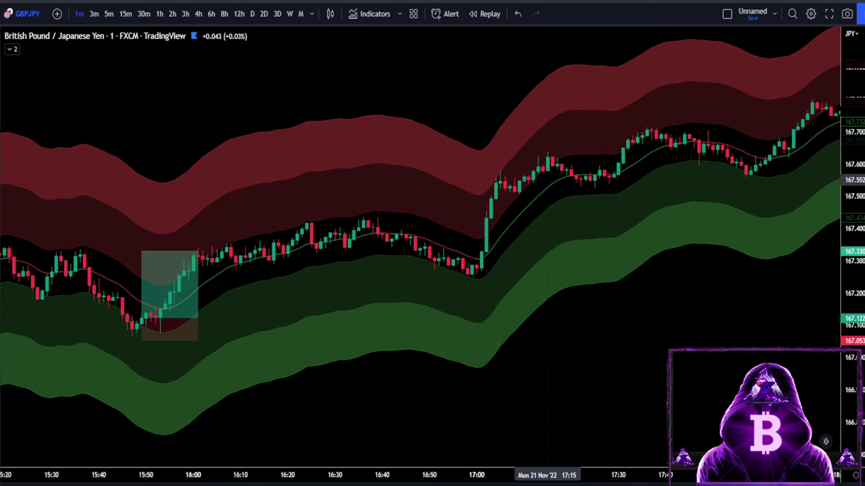
left_click(552, 165)
left_click_drag(552, 125, 549, 145)
left_click_drag(552, 219, 552, 191)
left_click_drag(679, 165, 585, 165)
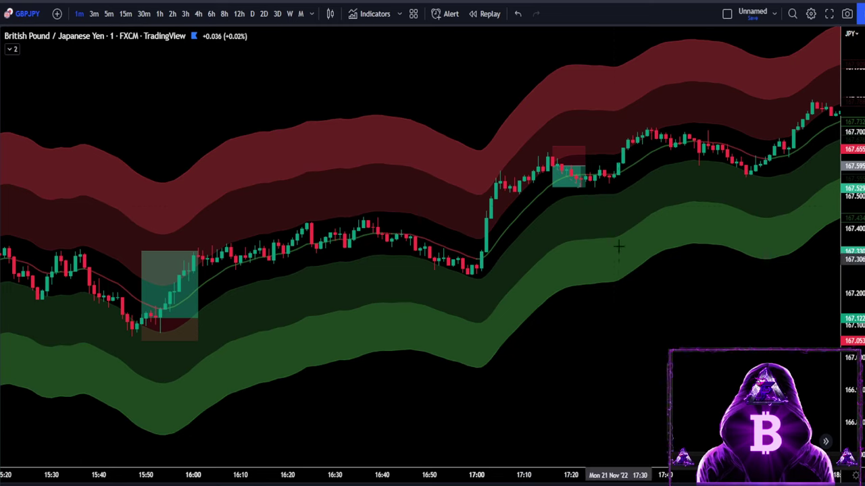
left_click(651, 130)
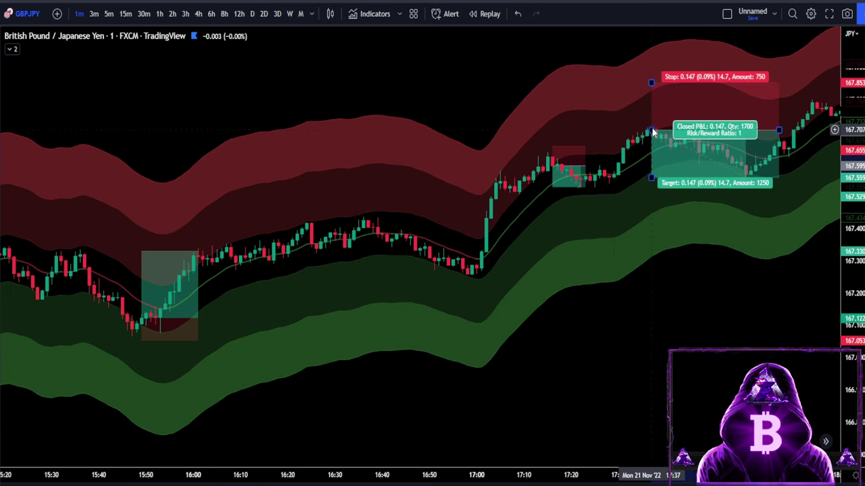
left_click_drag(652, 72, 654, 115)
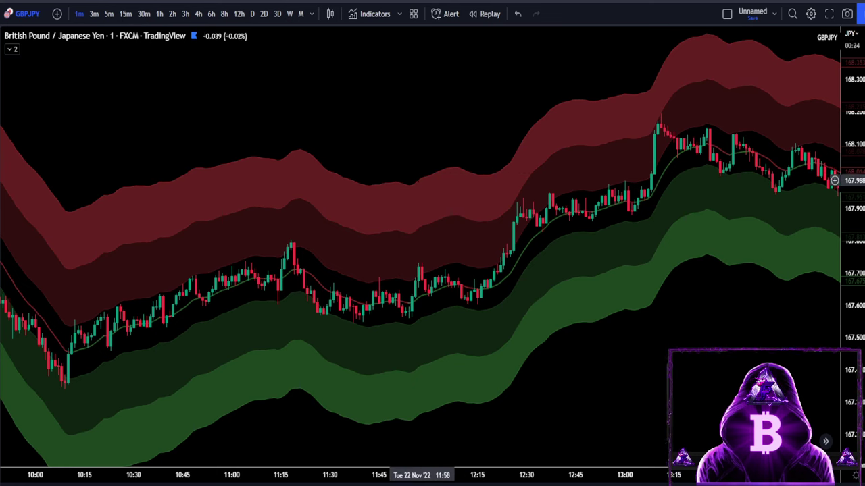
Search the indicator library for 'high' to find Higher High Lower Low scripts
left_click(364, 20)
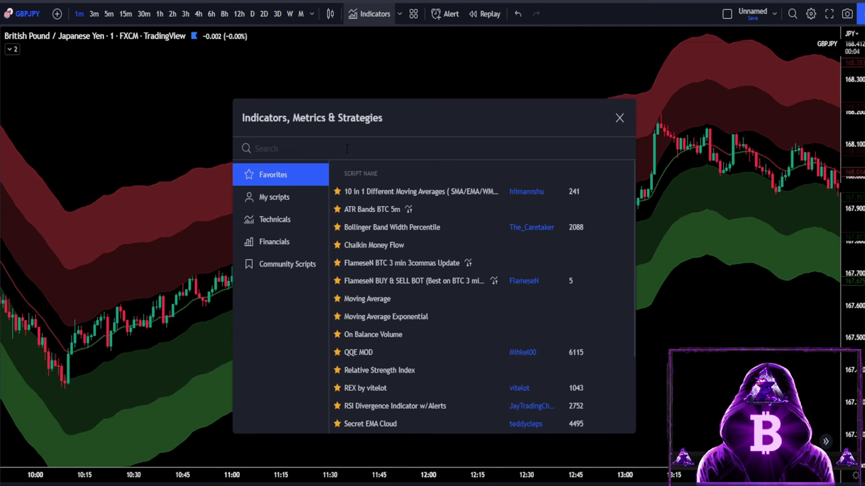
type("higher")
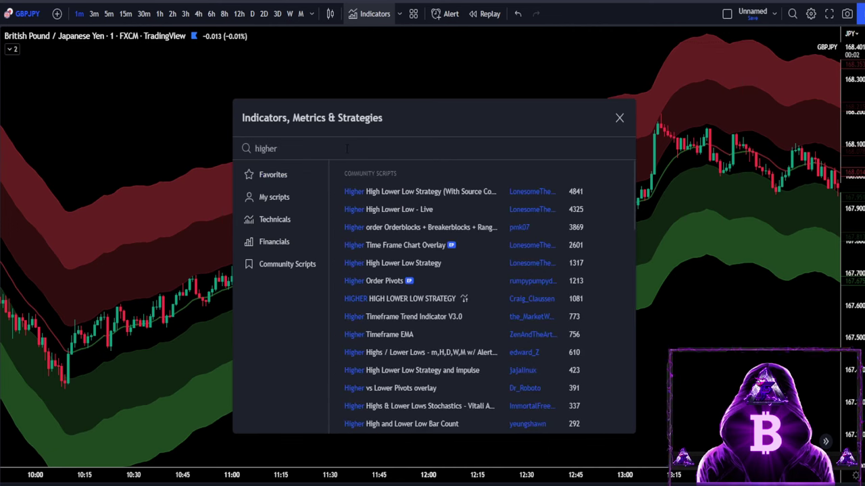
Add the Higher High Lower Low Strategy, hiding Higher Low, Lower High, Resistance, Support and Bar Color
left_click(455, 265)
key("Escape")
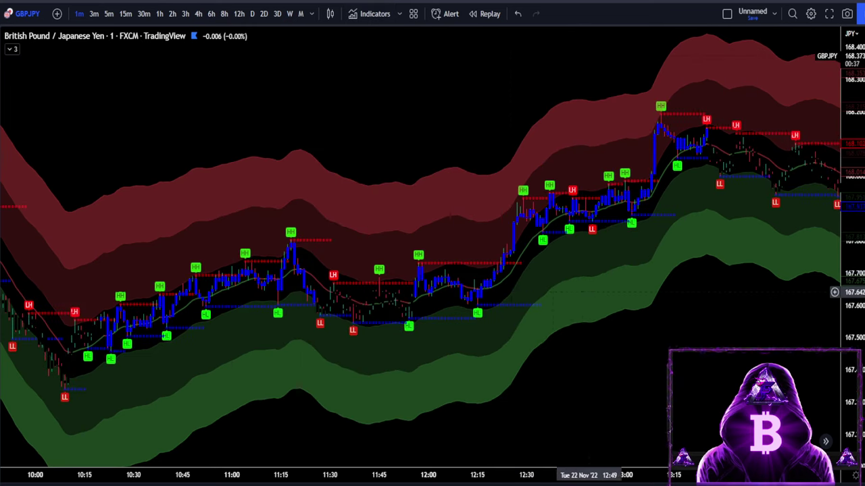
double_click(491, 309)
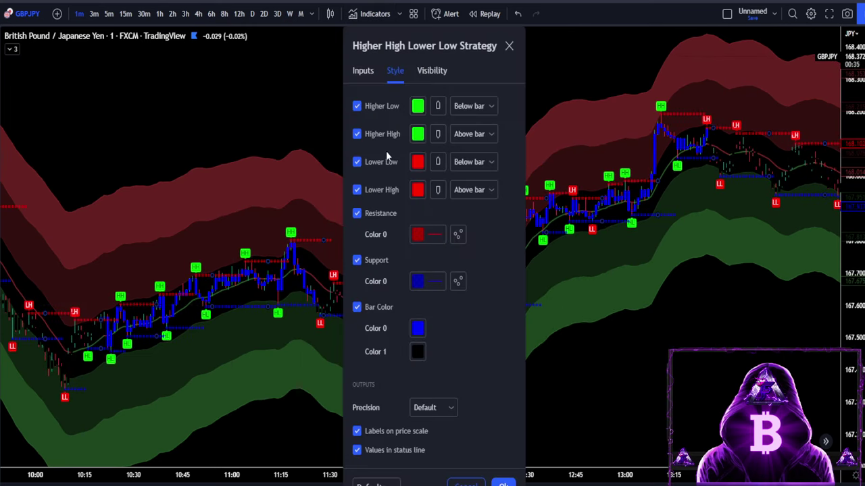
left_click(374, 106)
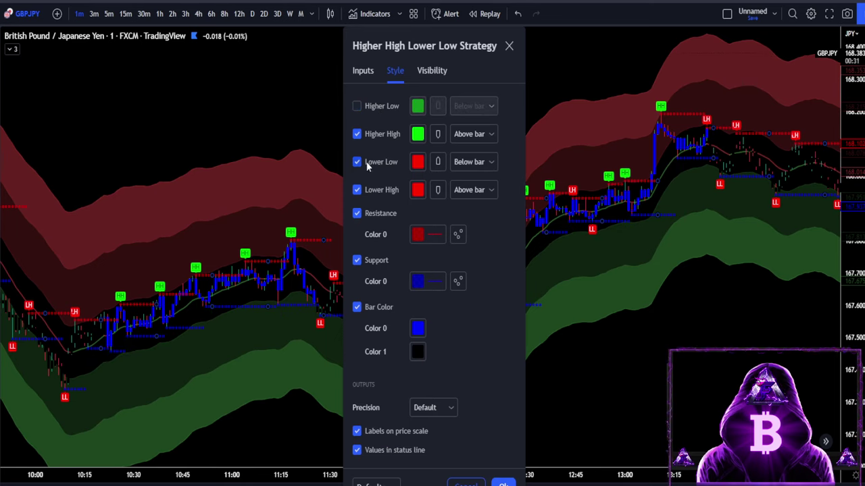
left_click(370, 190)
left_click(372, 213)
left_click(371, 260)
left_click(359, 307)
left_click(503, 484)
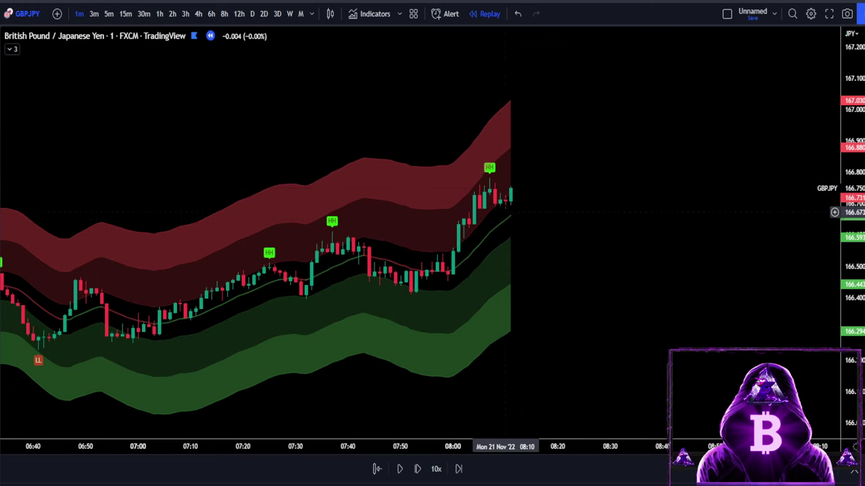
Advance the GBPJPY bar replay to about 08:17 on 21 Nov
left_click(417, 469)
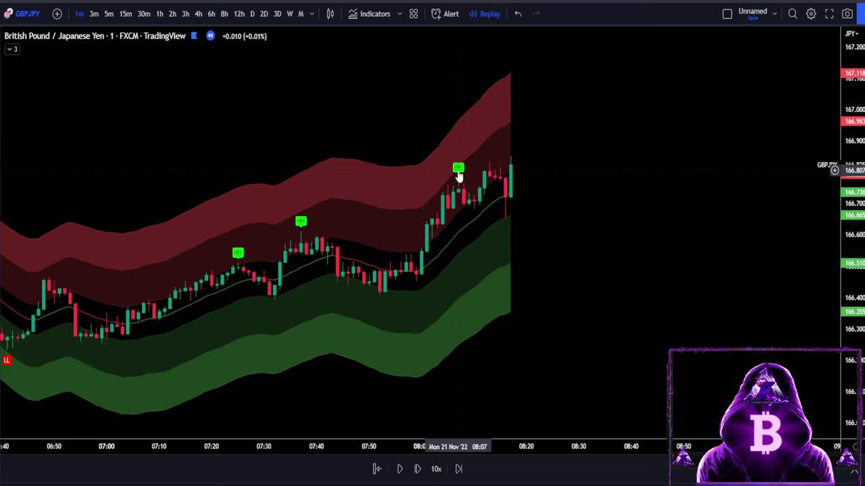
Place a long position at the latest candle with a 17.5-pip stop and 26.2-pip target
left_click(512, 170)
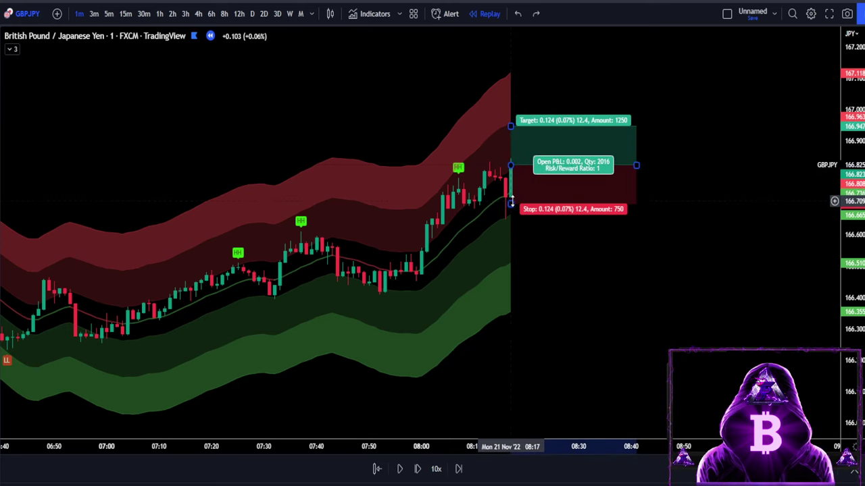
mouse_move(511, 202)
left_mouse_down()
mouse_move(515, 195)
mouse_move(511, 219)
left_mouse_up()
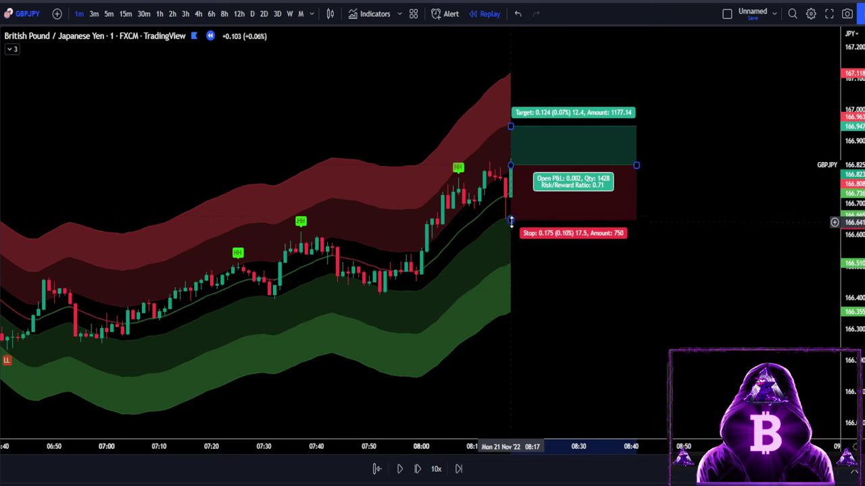
left_click_drag(510, 126, 516, 76)
Run the replay until the long hits its target, then place a new long at the latest candle
left_click(399, 469)
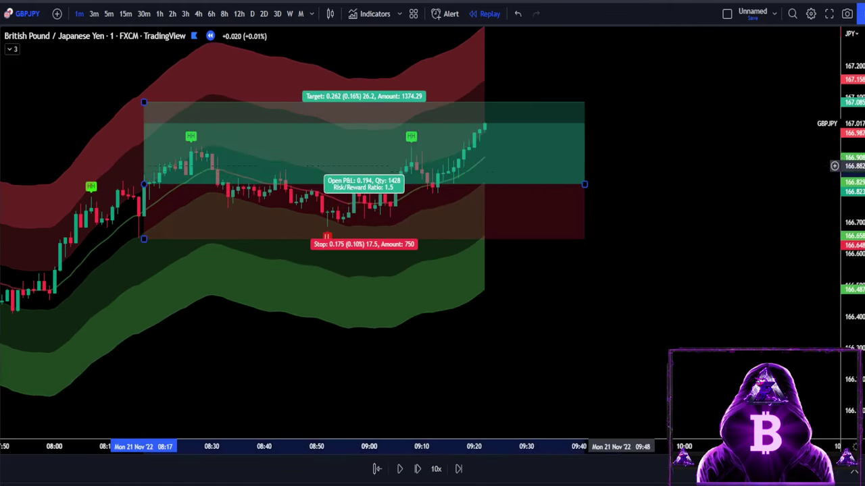
left_click(400, 469)
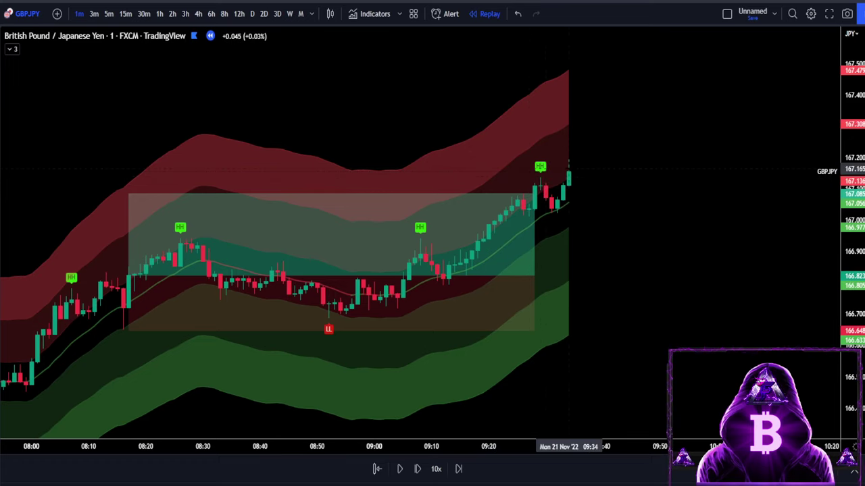
left_click(568, 172)
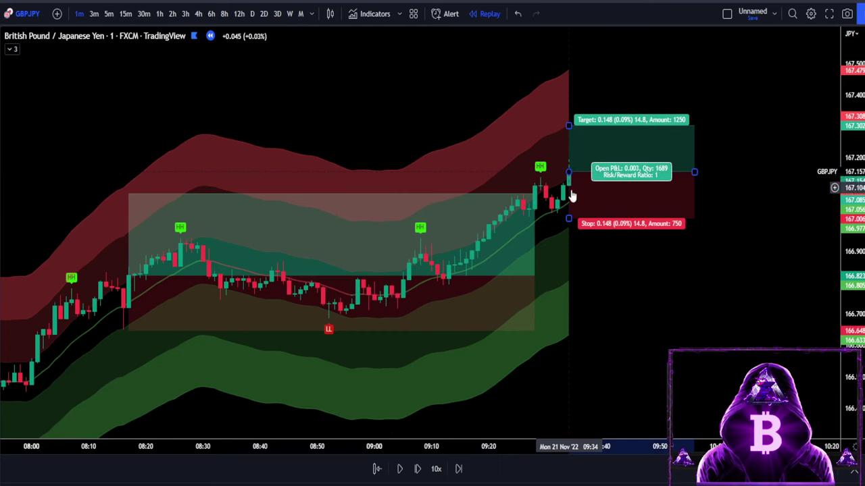
Set the long's stop to 13.5 and target to 20.2 pips, then replay until it closes in profit
mouse_move(568, 219)
left_mouse_down()
mouse_move(574, 201)
mouse_move(568, 215)
left_mouse_up()
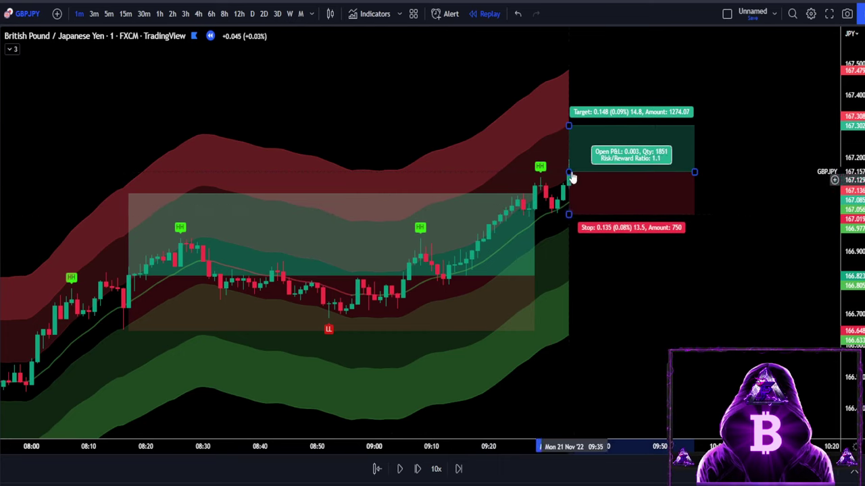
left_click_drag(569, 125, 575, 110)
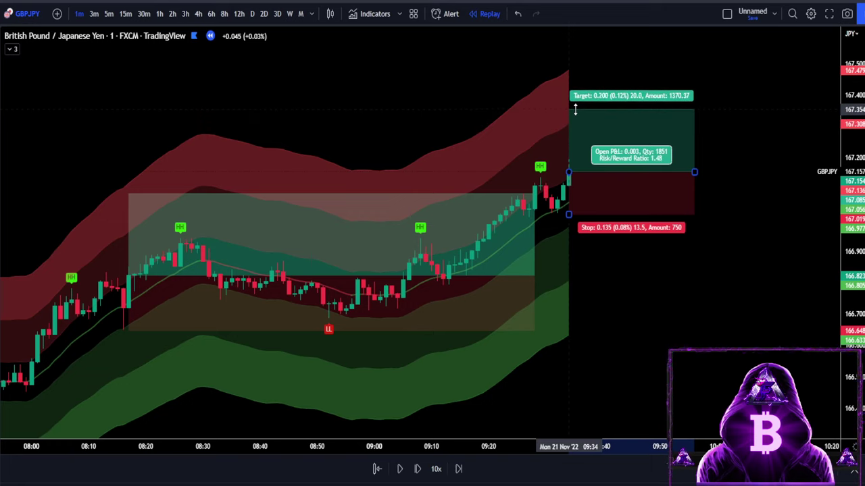
left_click(399, 469)
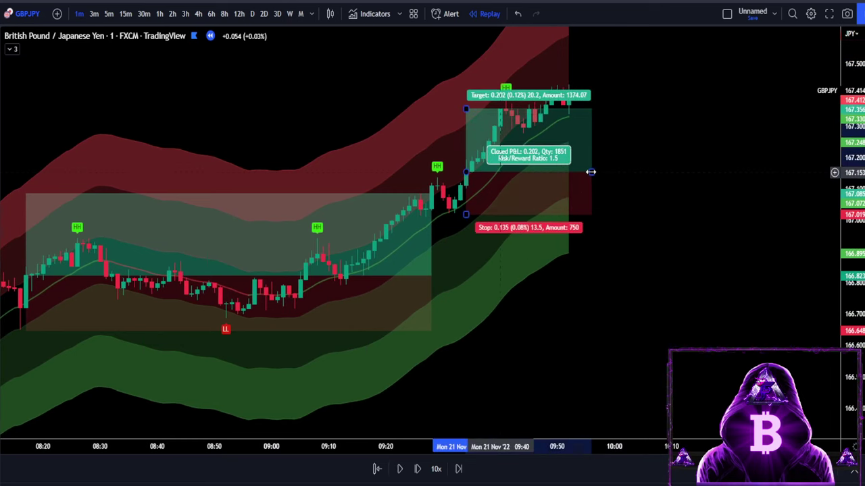
key("shift+Down")
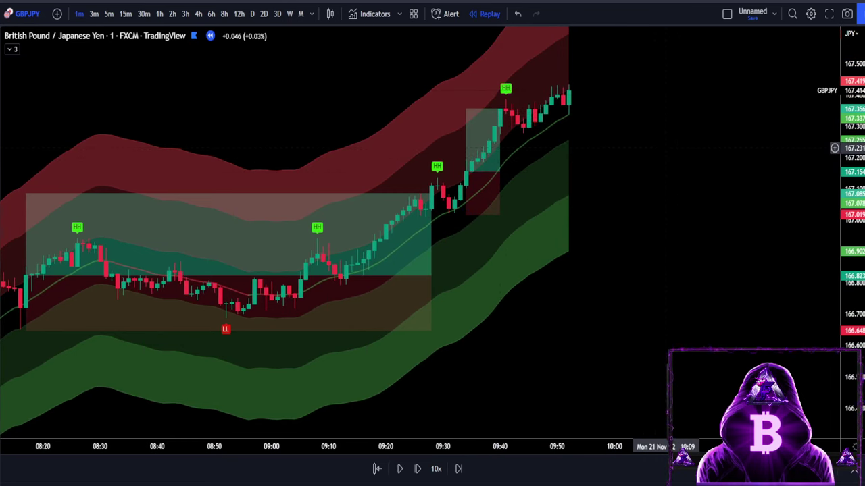
key("shift+Down")
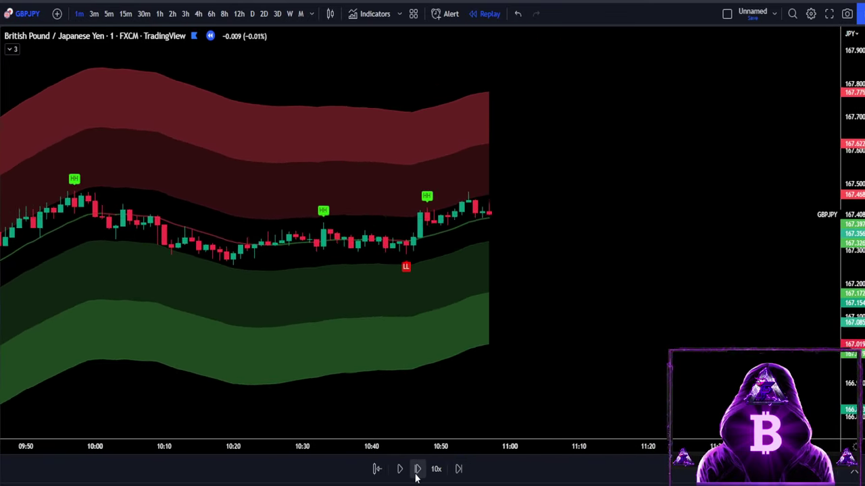
Pause the replay and step it forward two bars
left_click(416, 476)
left_click(416, 476)
left_click(416, 476)
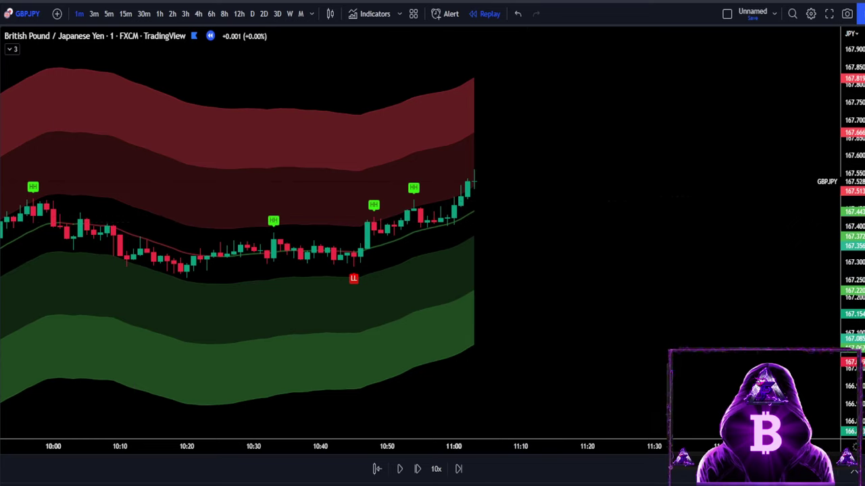
Place a Long Position at the latest bar, widen its stop, raise its target, and resume playback
left_click(460, 196)
left_click_drag(460, 200, 460, 227)
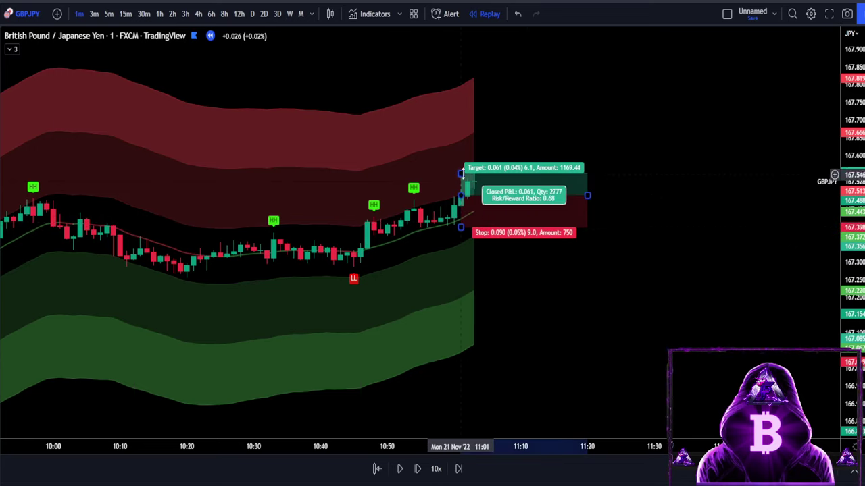
left_click_drag(476, 183, 476, 154)
left_click(399, 469)
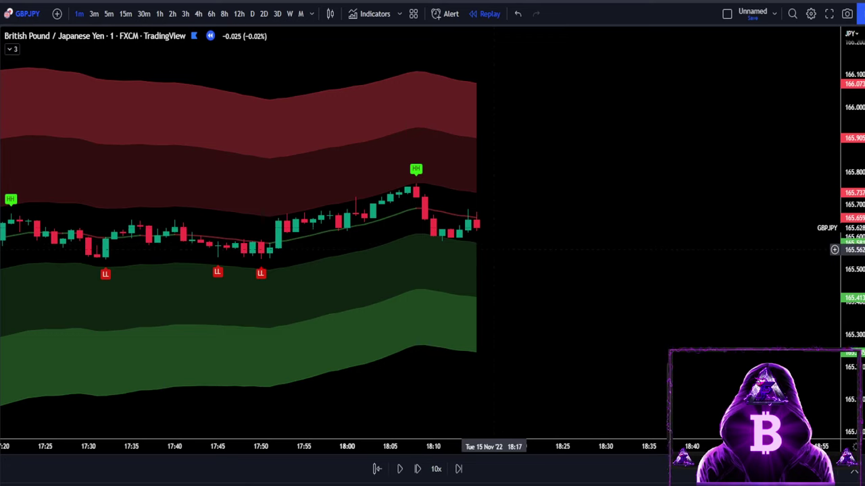
Step the replay forward four bars and shift the chart left to free space after the last bar
left_click(417, 469)
left_click(418, 468)
left_click(417, 469)
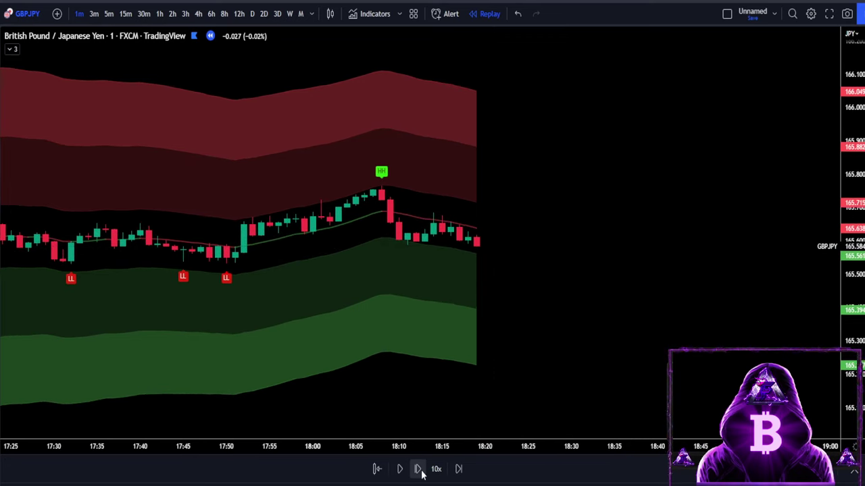
left_click(417, 469)
left_click(417, 469)
left_click(418, 469)
scroll(565, 274, "down", 3)
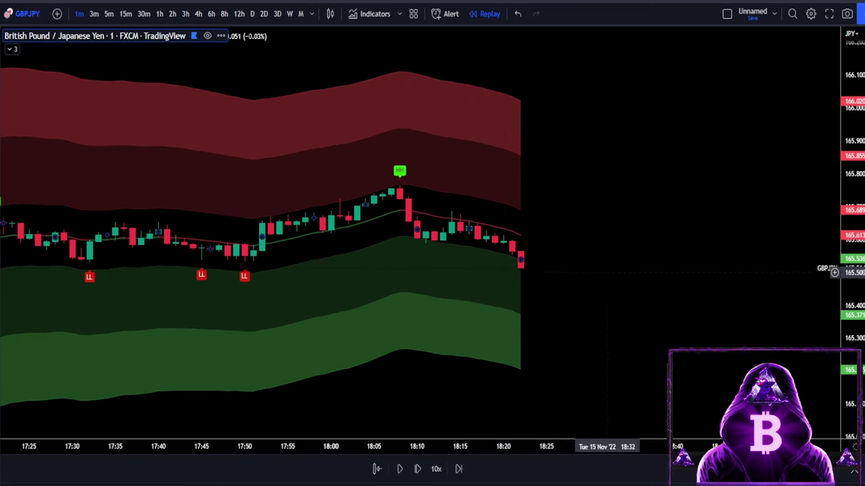
left_click_drag(591, 269, 562, 268)
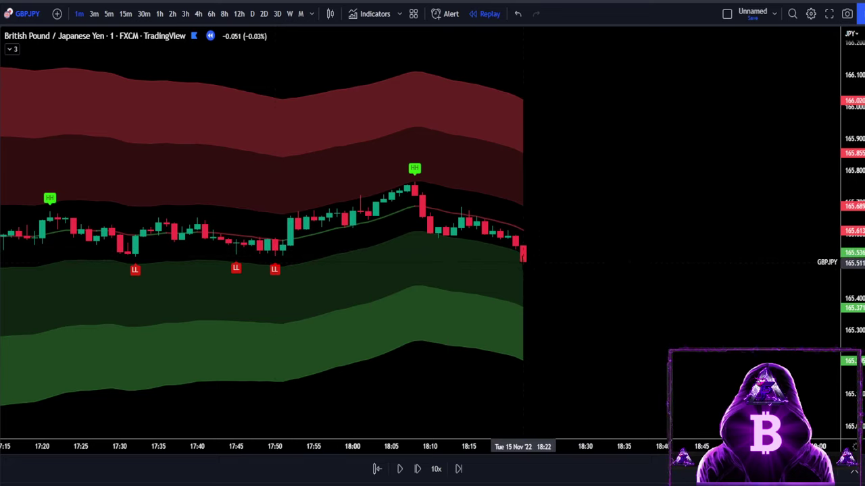
Place a Short Position at the latest bar, raising its stop and lowering its profit target
left_click(522, 262)
left_click_drag(523, 247, 523, 203)
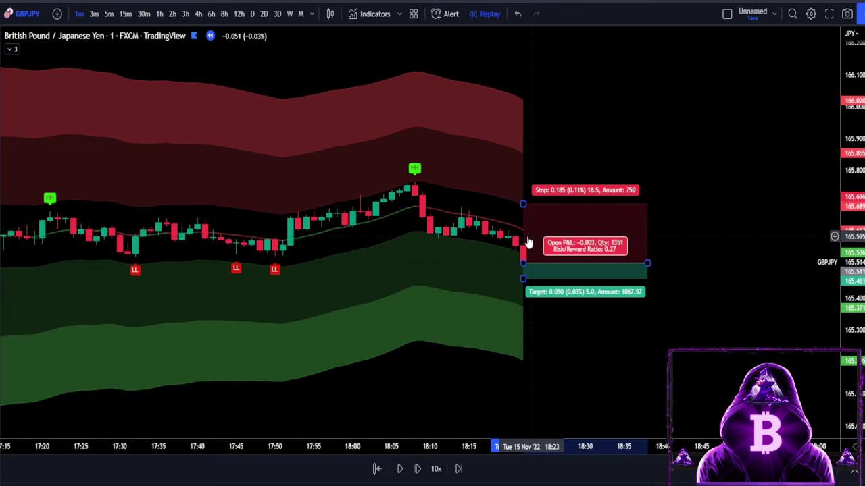
left_click_drag(523, 279, 510, 352)
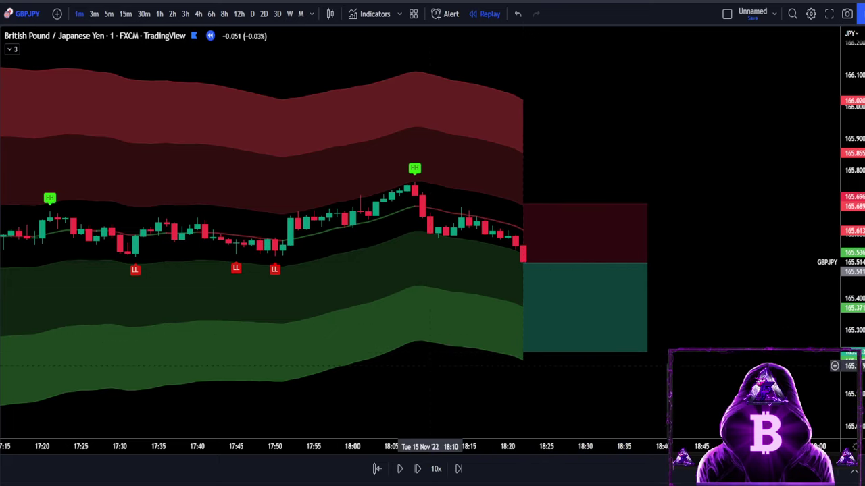
Play the replay through the price drop, then mark a short at the 18:22 bar with a 33.2-pip target
left_click(399, 469)
left_click(399, 469)
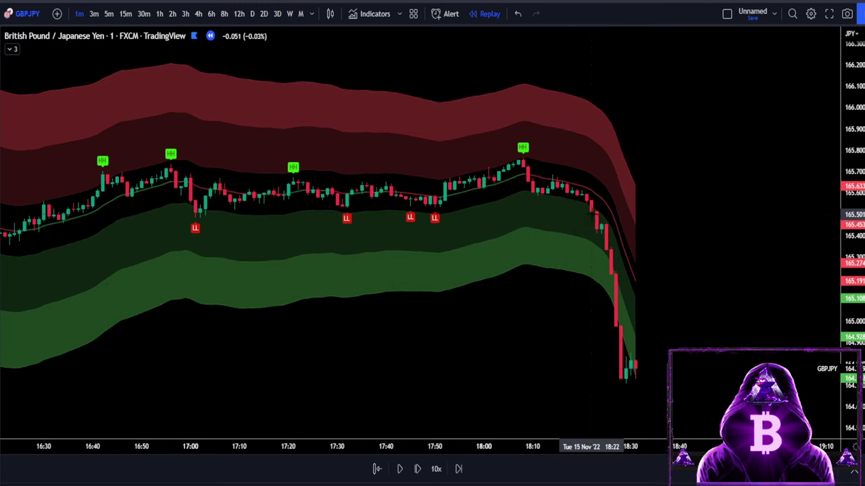
left_click(591, 212)
left_click_drag(591, 254, 591, 288)
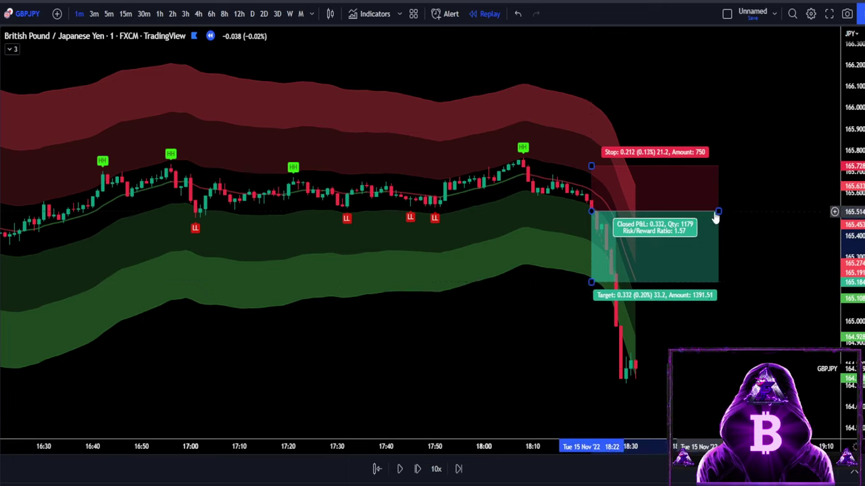